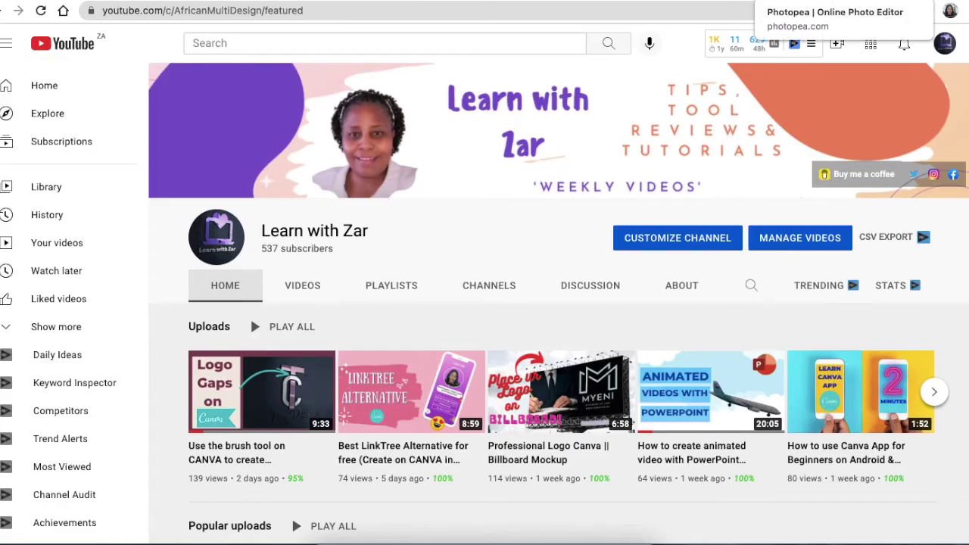
Step: Switch from the YouTube tab to the Photopea browser tab
left_click(833, 1)
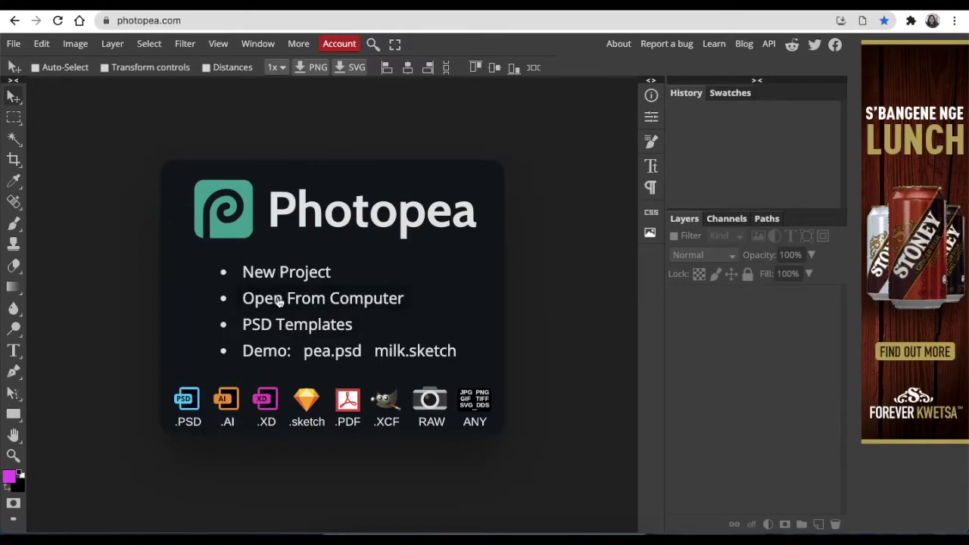
Step: Open the 3D glass-wall office mockup PSD from the Desktop
left_click(304, 301)
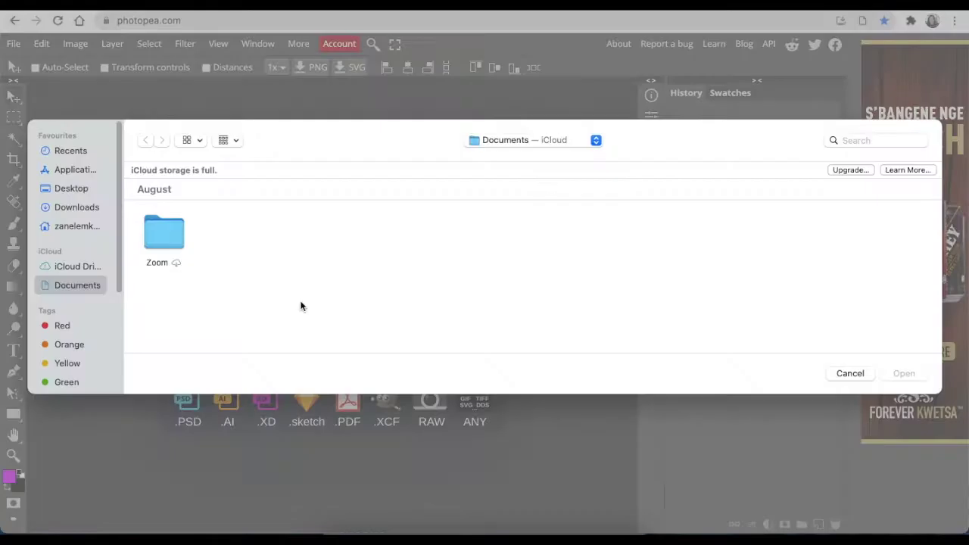
key("super+shift+d")
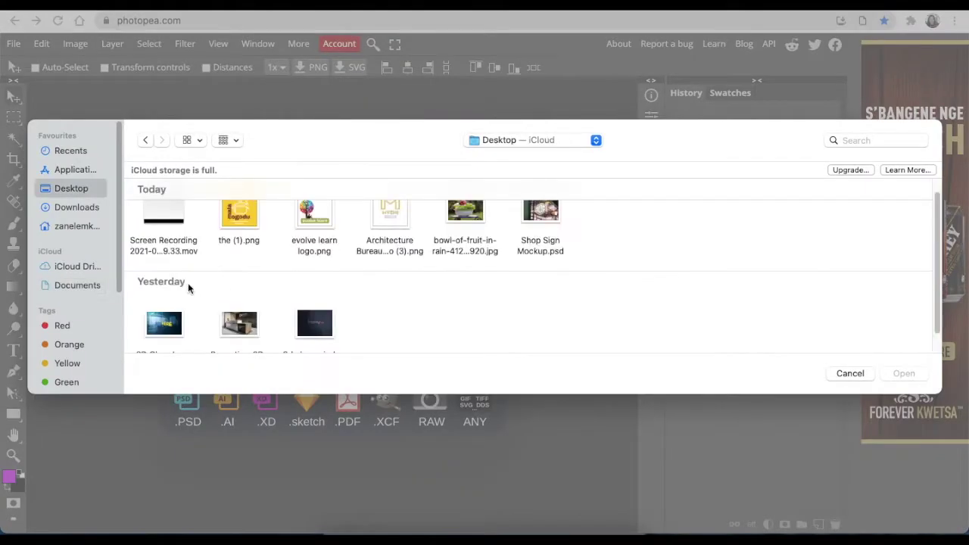
left_click(165, 332)
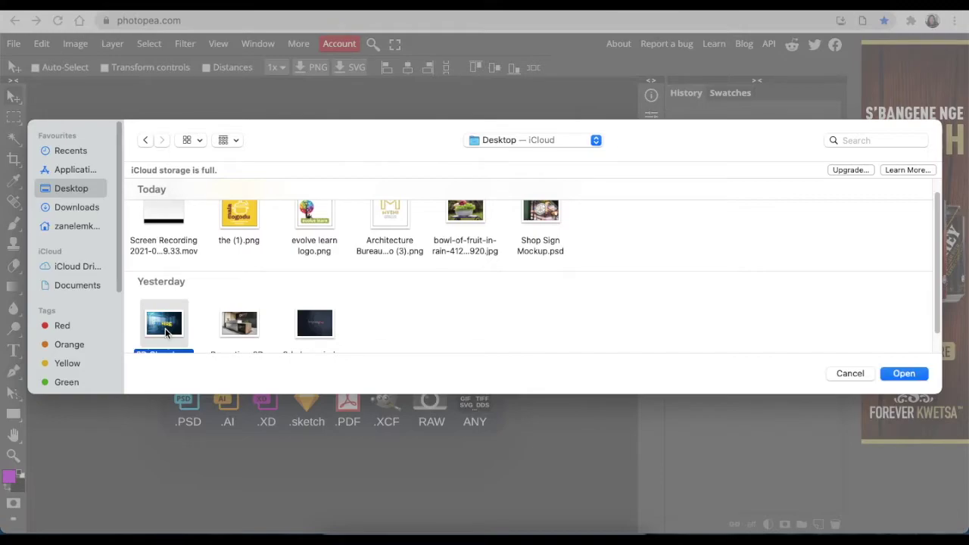
left_click(912, 375)
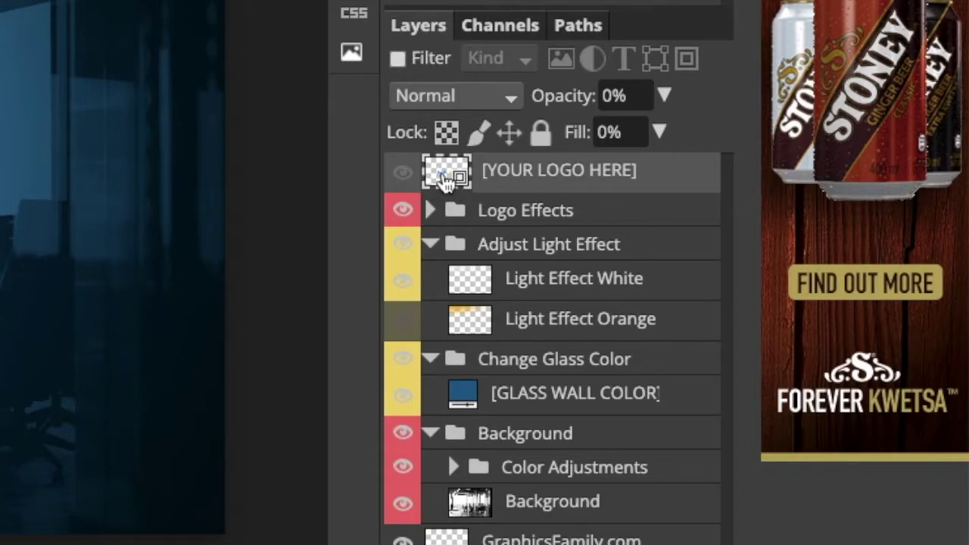
Step: Open the logo placeholder smart object, hide LOGO HERE, and place the evolve learn logo from Downloads
double_click(445, 174)
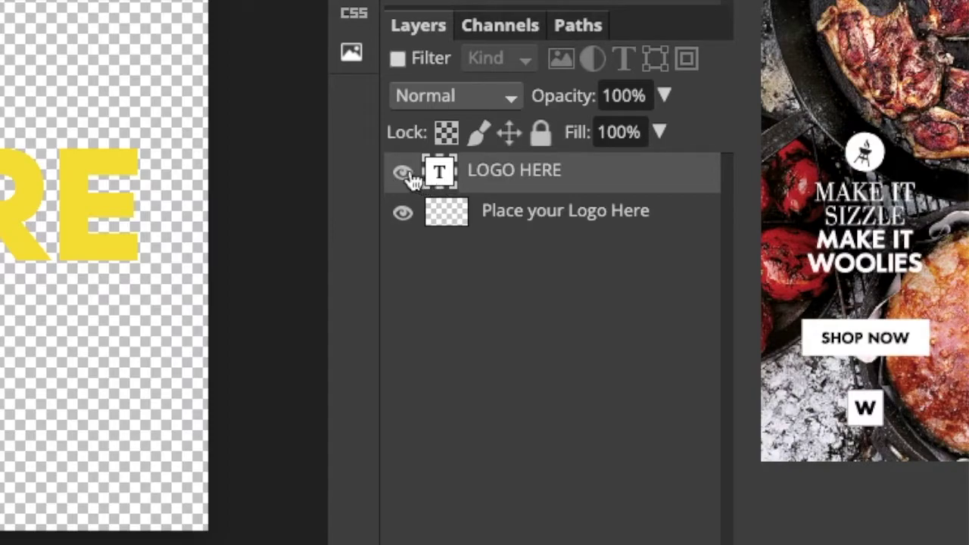
left_click(404, 174)
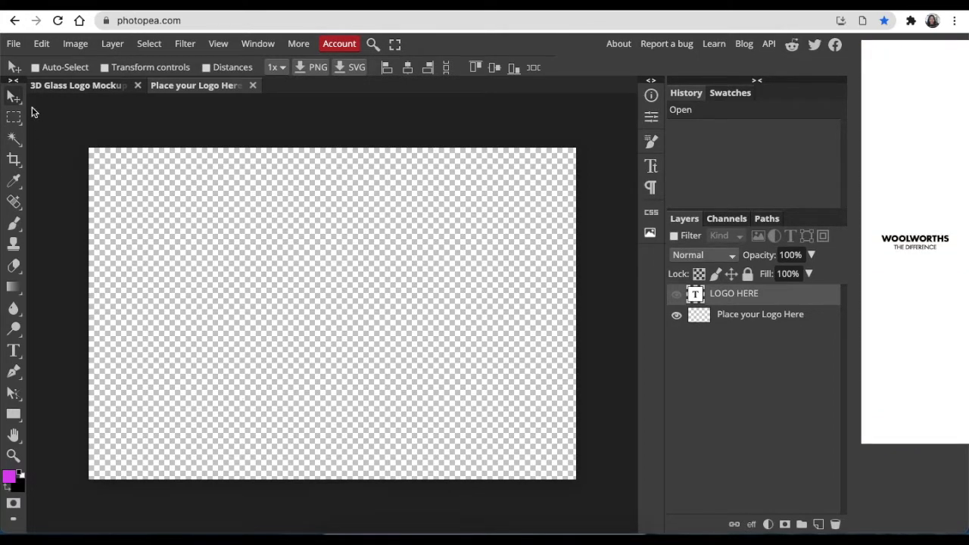
left_click(13, 45)
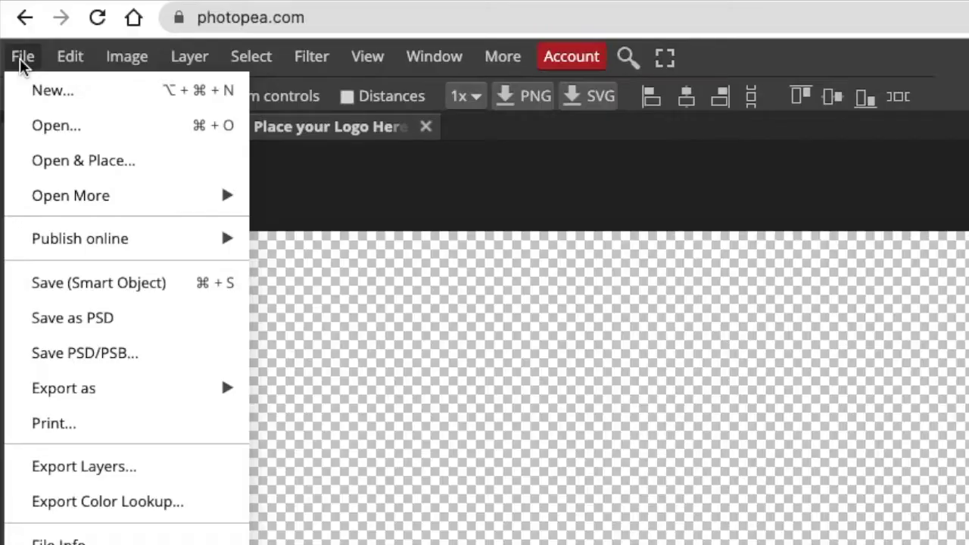
left_click(61, 159)
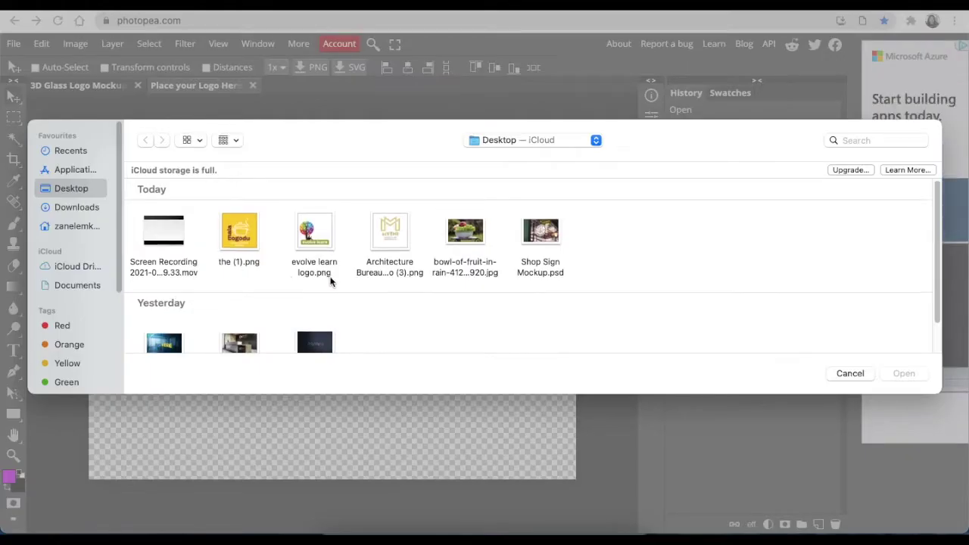
left_click(76, 207)
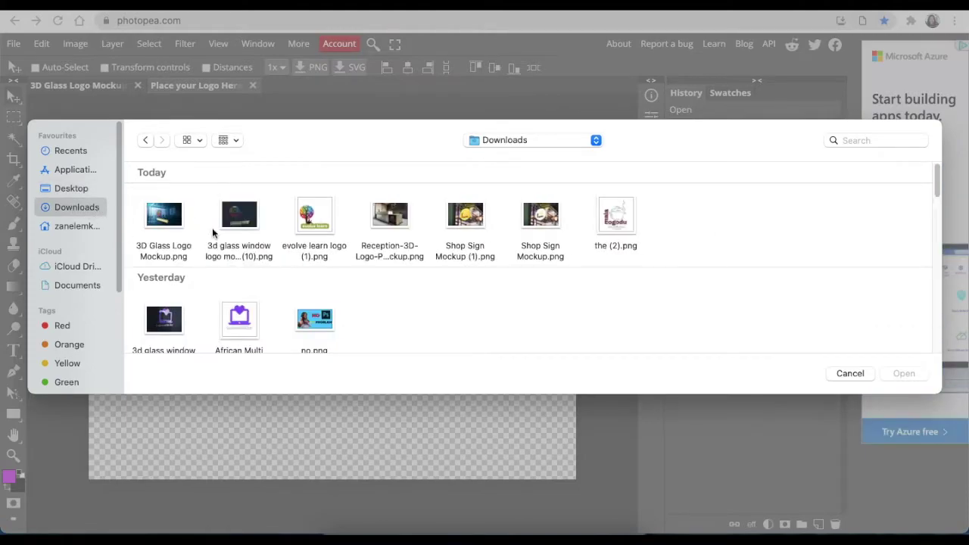
left_click(321, 228)
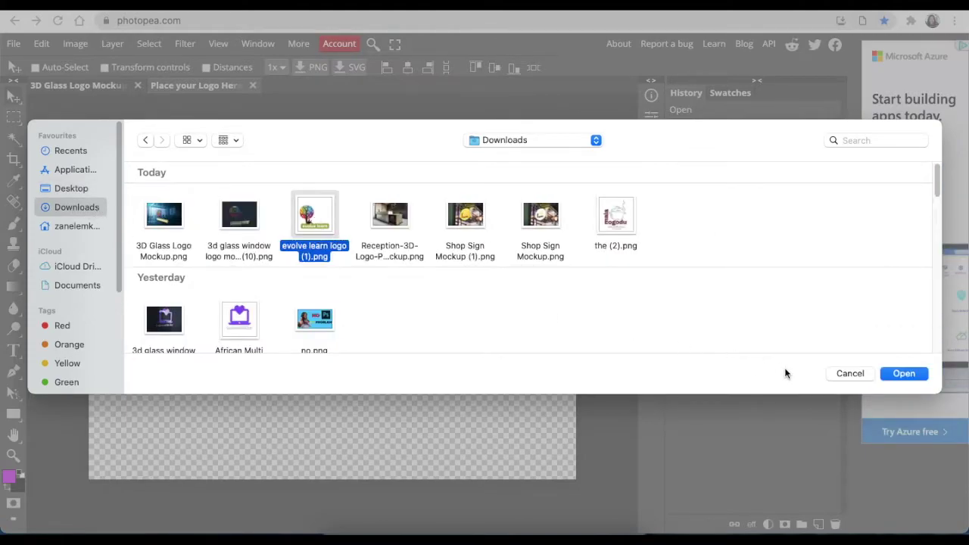
left_click(899, 377)
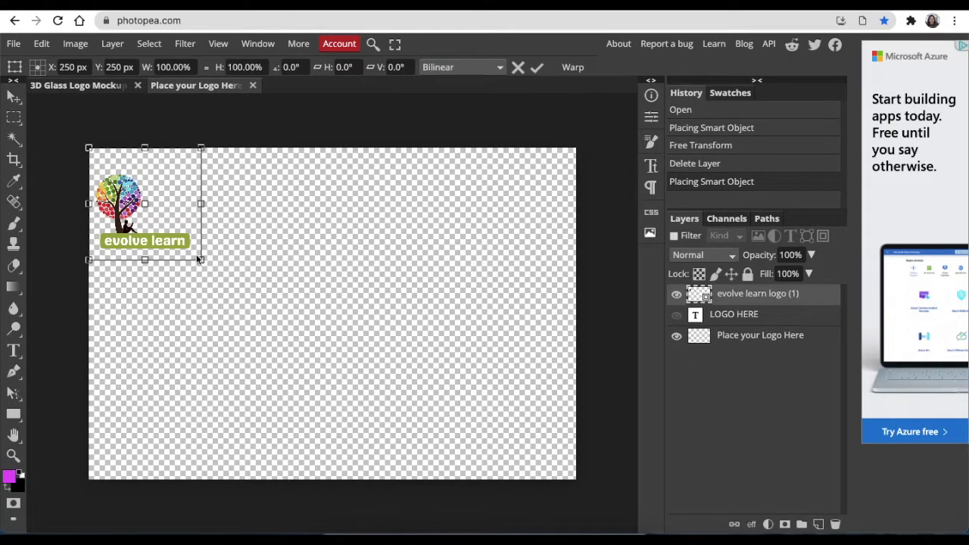
Step: Enlarge the evolve learn logo to 342.60% and centre it on the canvas
left_click_drag(201, 258, 461, 469)
left_click_drag(360, 353, 407, 358)
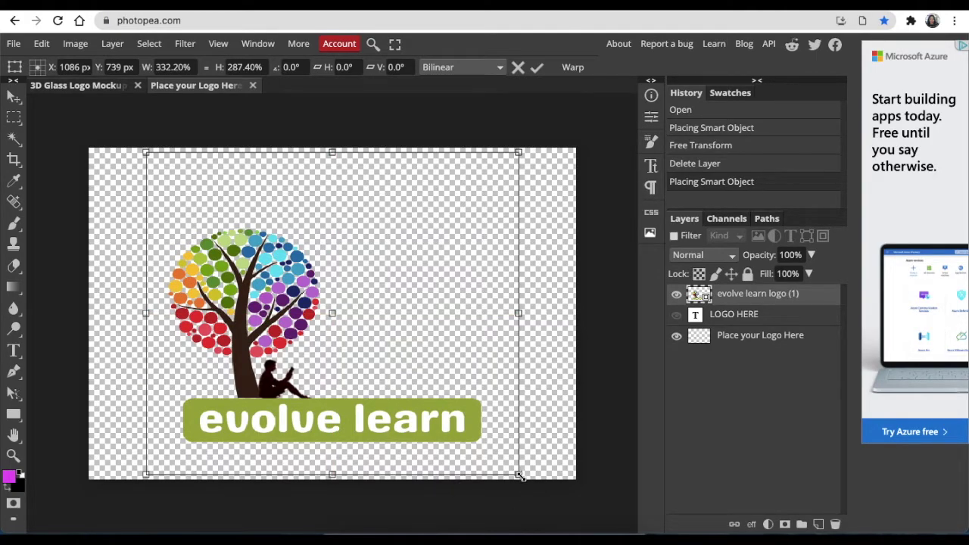
left_click_drag(520, 475, 530, 491)
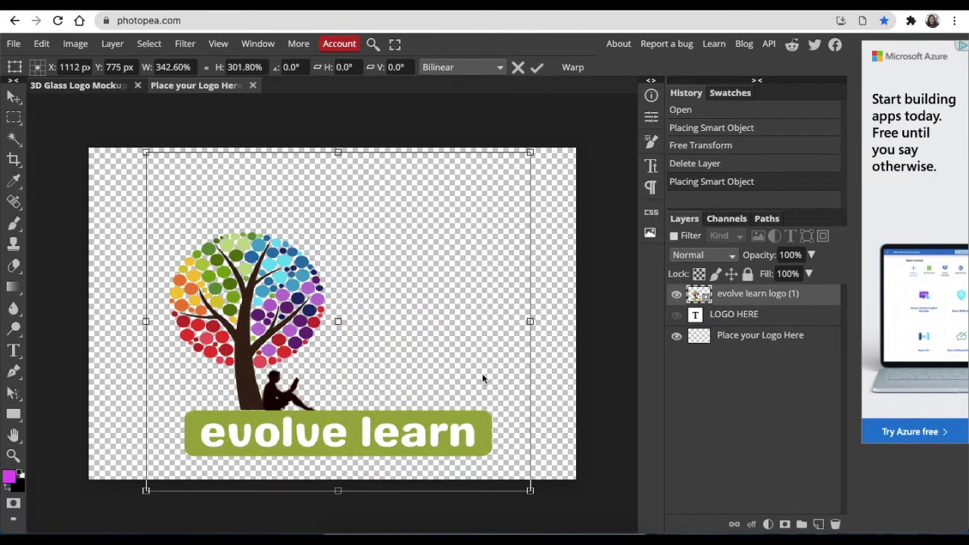
left_click_drag(483, 379, 483, 370)
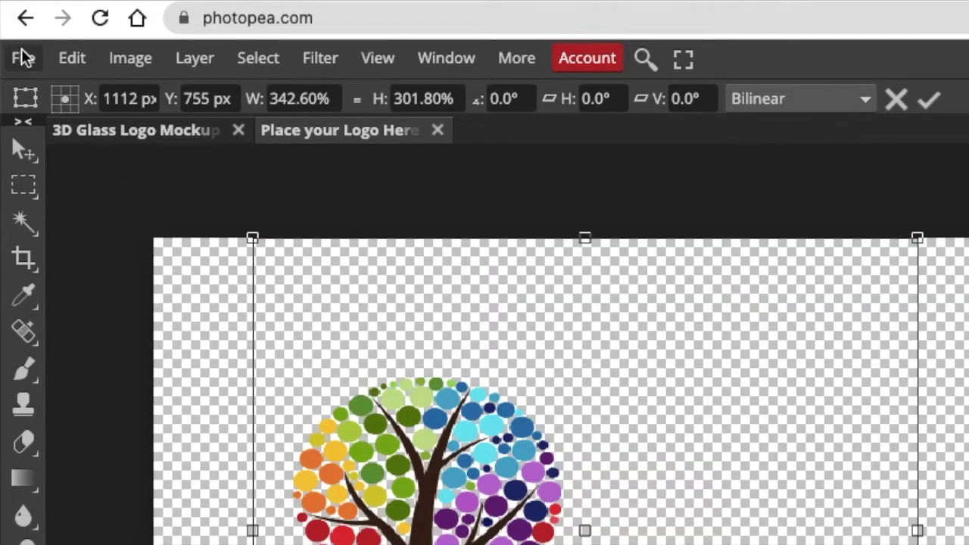
left_click(23, 58)
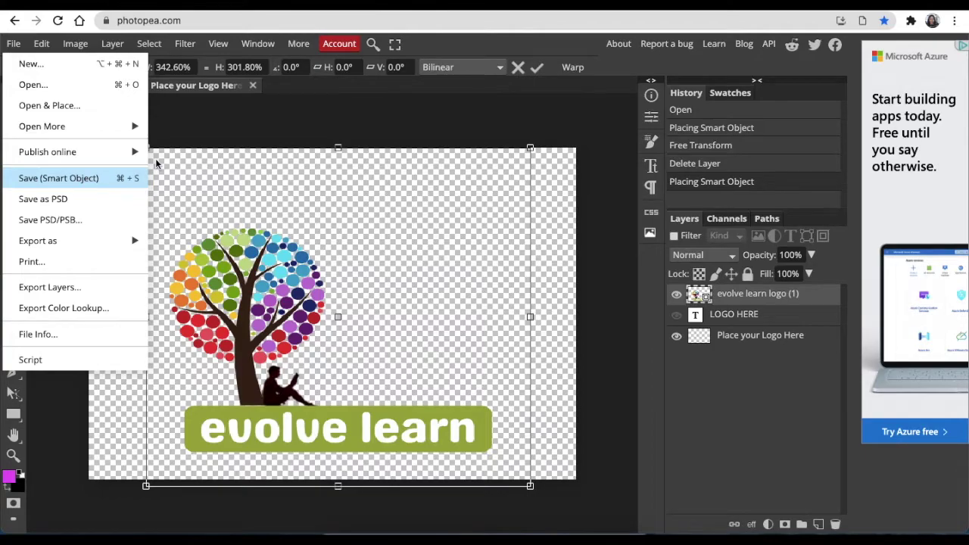
Step: Save the smart object and view the evolve learn logo on the 3D Glass Logo Mockup
left_click(138, 178)
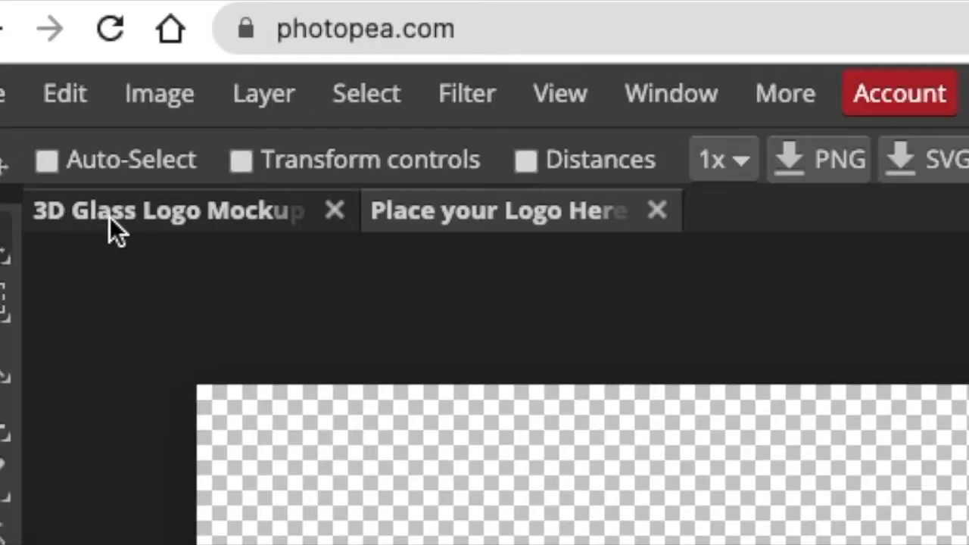
left_click(172, 213)
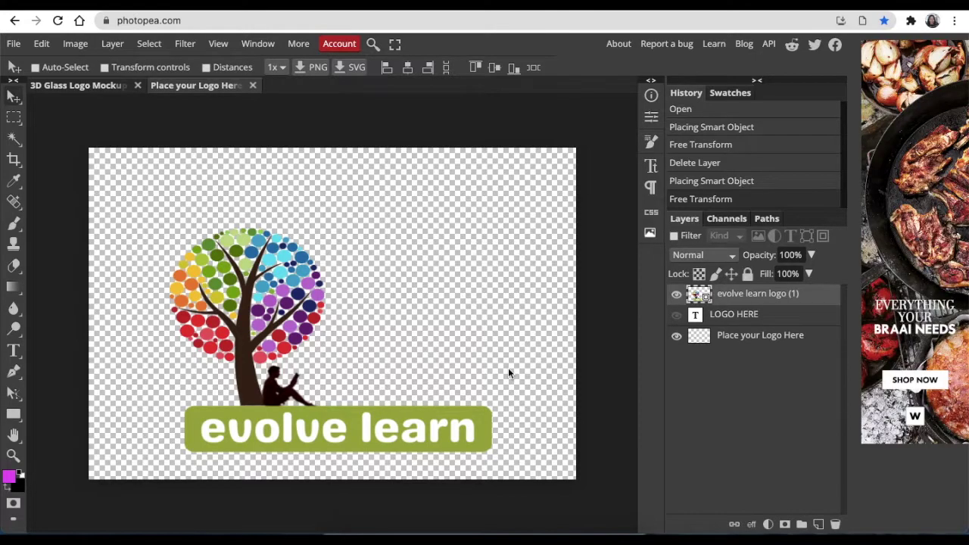
key("ctrl+s")
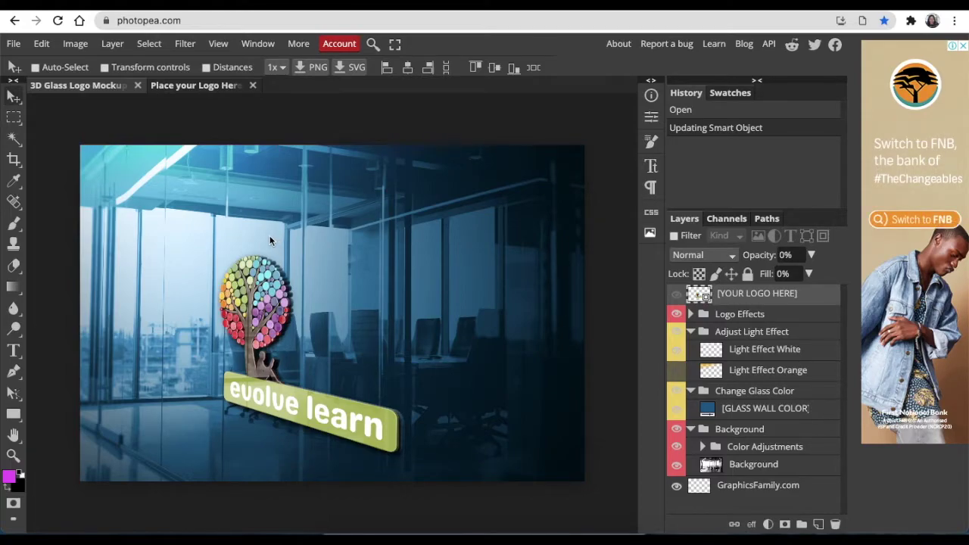
left_click(254, 87)
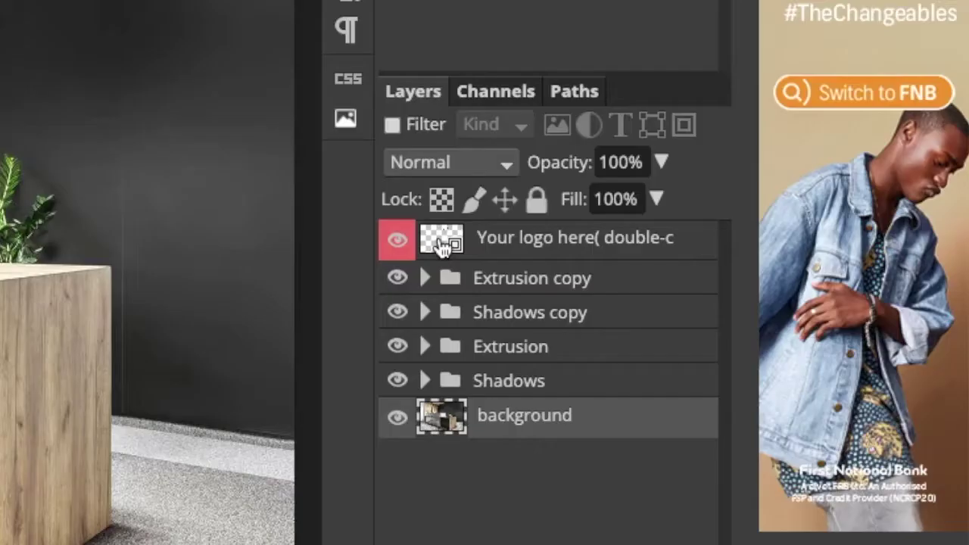
Step: Open the reception logo smart object Shape 211.psd and hide its Shape 2 layer
double_click(441, 242)
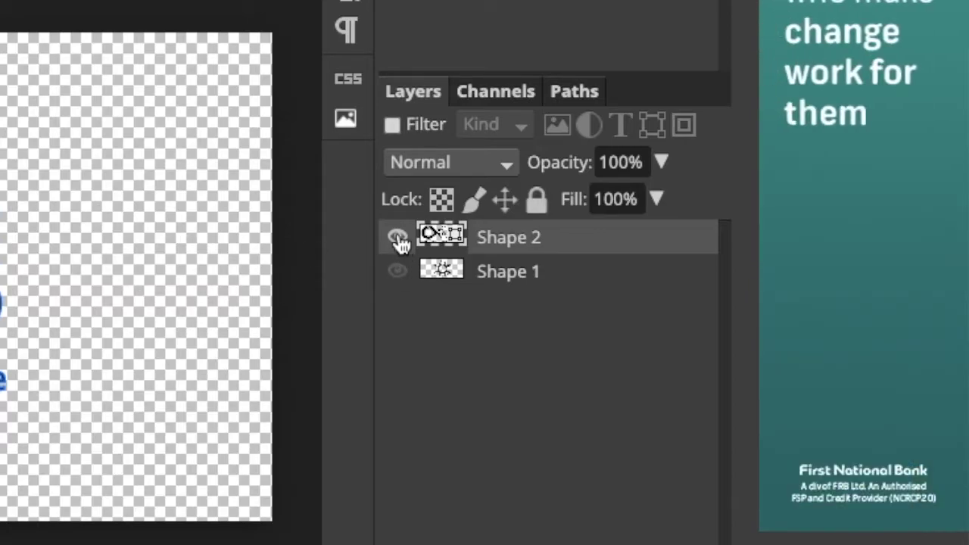
left_click(396, 237)
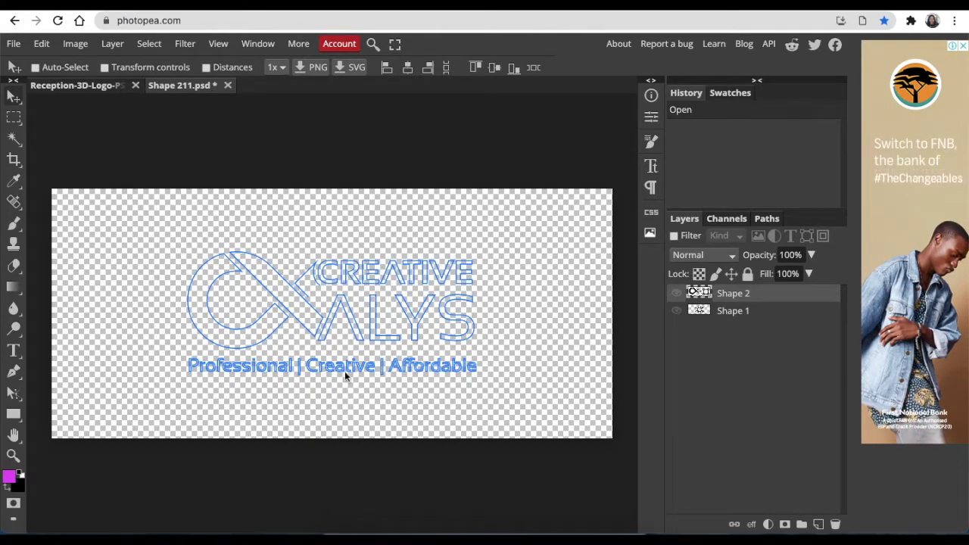
left_click(13, 43)
Step: Place the Architecture Bureau logo, enlarge it to about 279%, centre it, and save the smart object
left_click(39, 106)
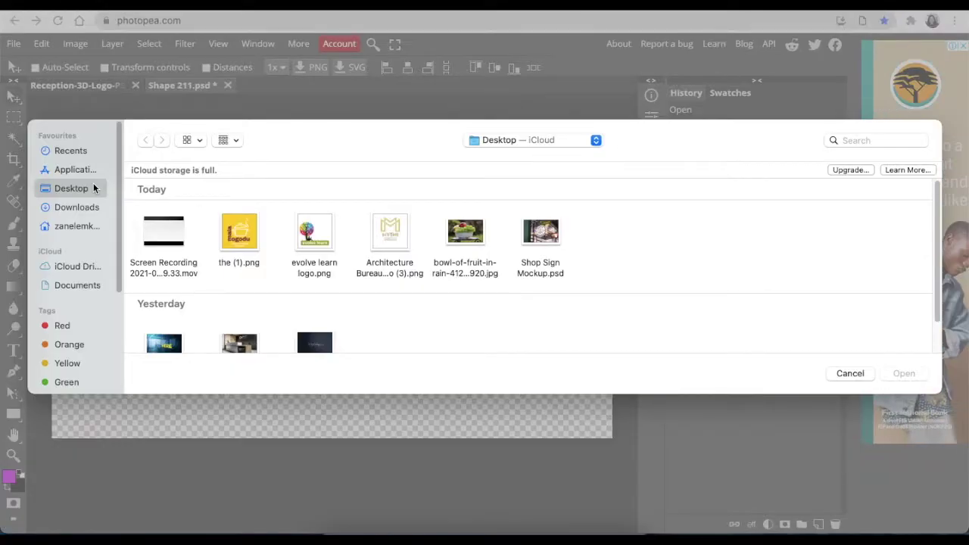
left_click(396, 233)
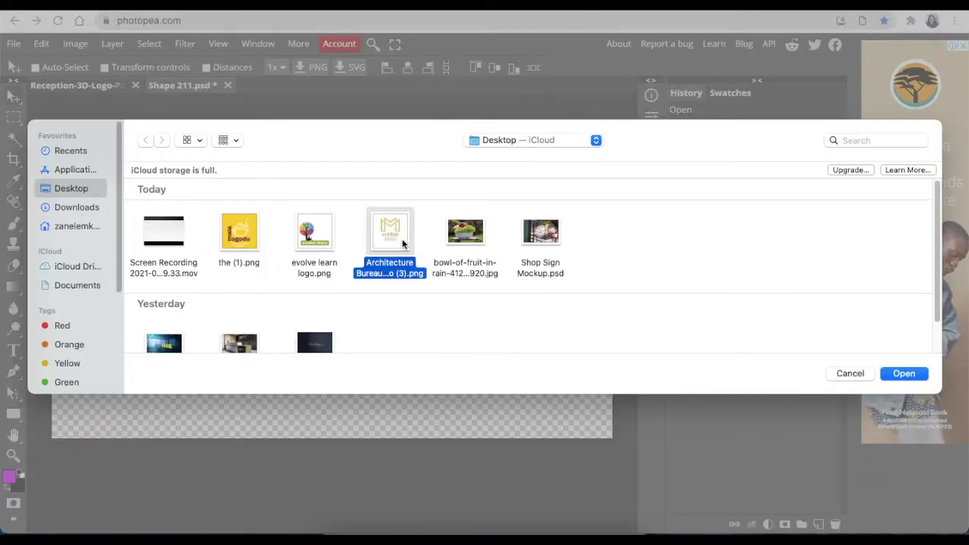
left_click(905, 373)
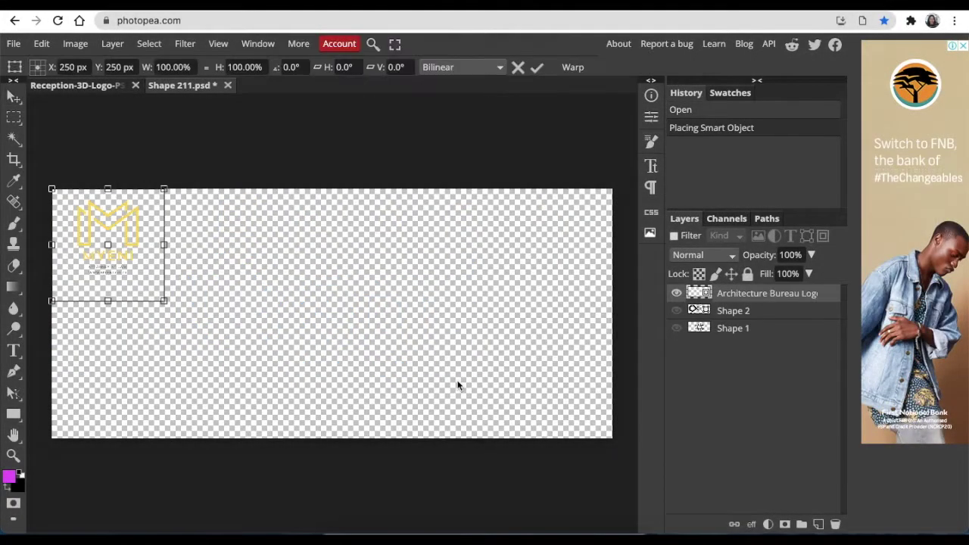
left_click_drag(161, 301, 394, 484)
left_click_drag(280, 309, 374, 302)
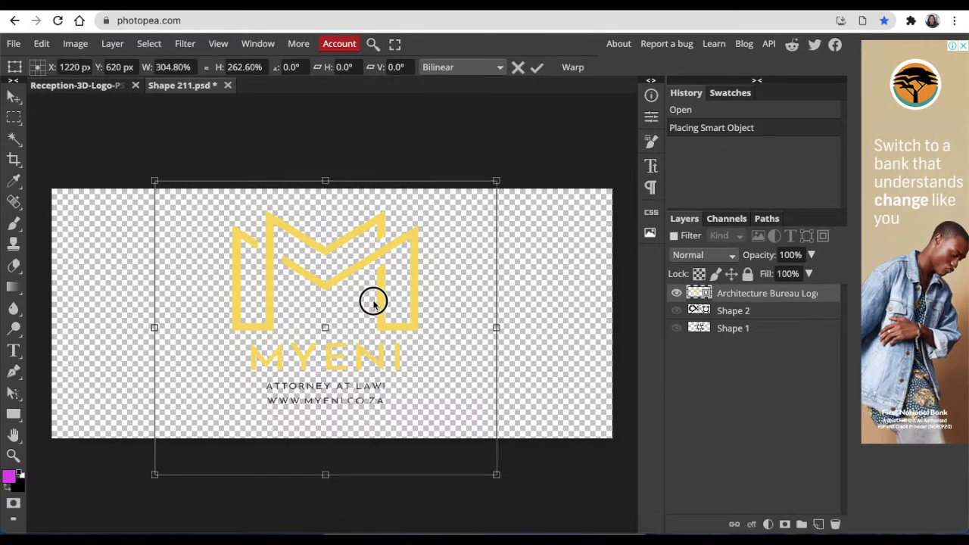
left_click(13, 44)
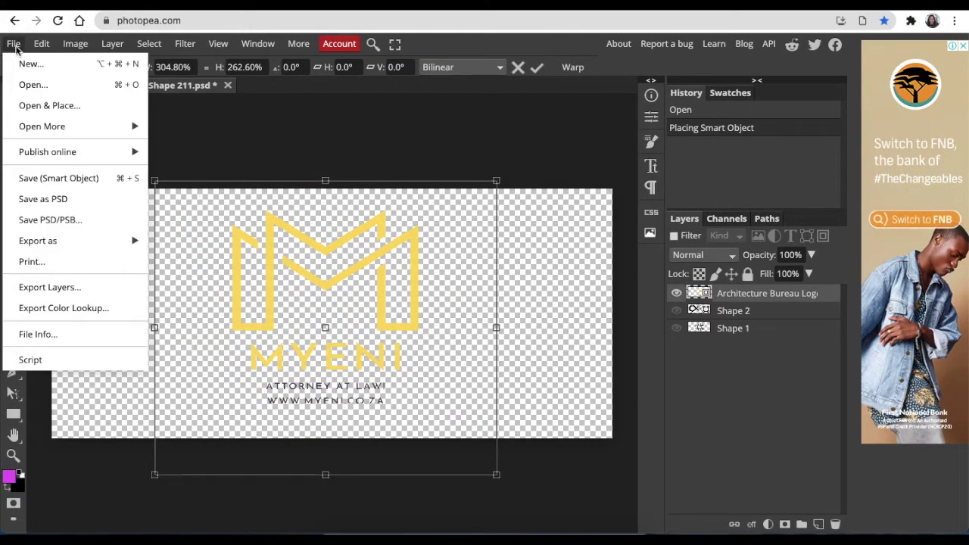
left_click(60, 189)
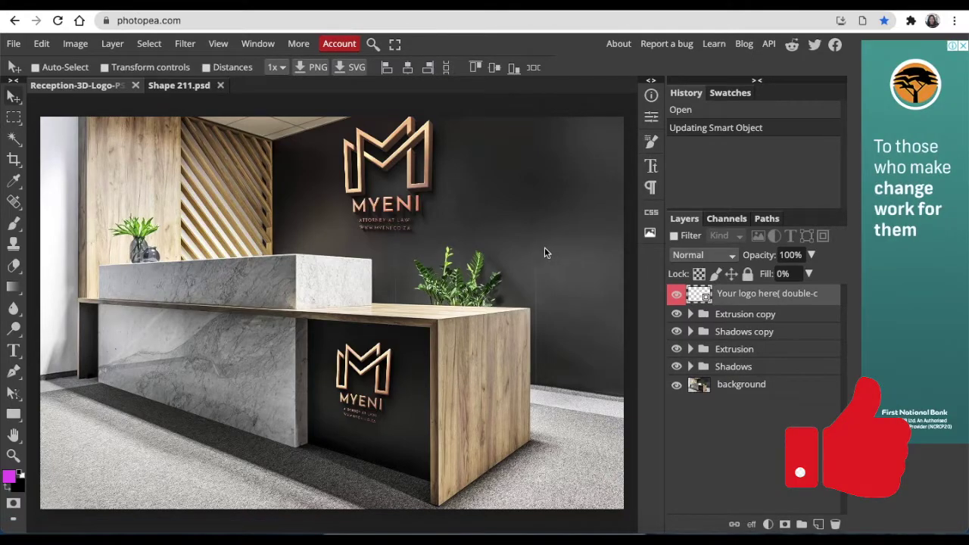
Step: Close Shape 211.psd and the reception mockup without saving
left_click(15, 48)
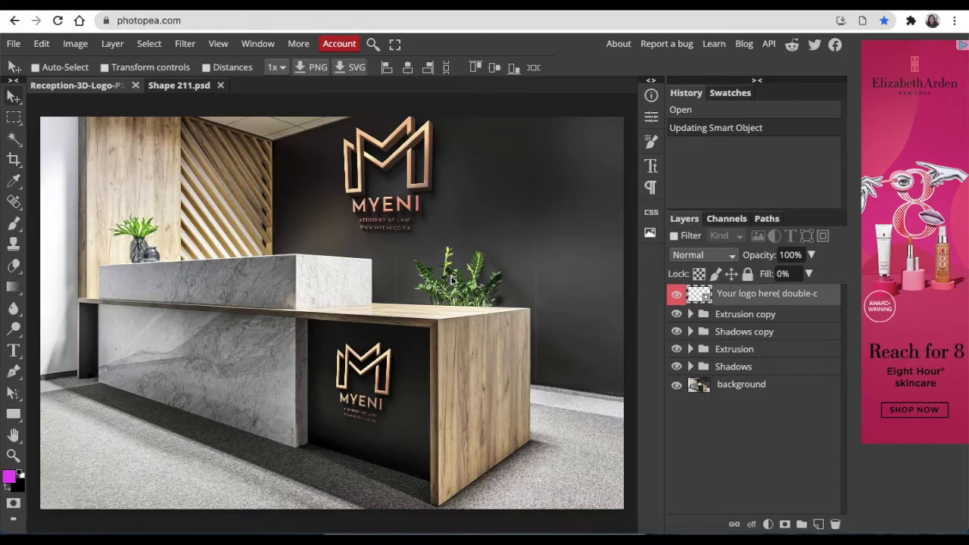
left_click(220, 84)
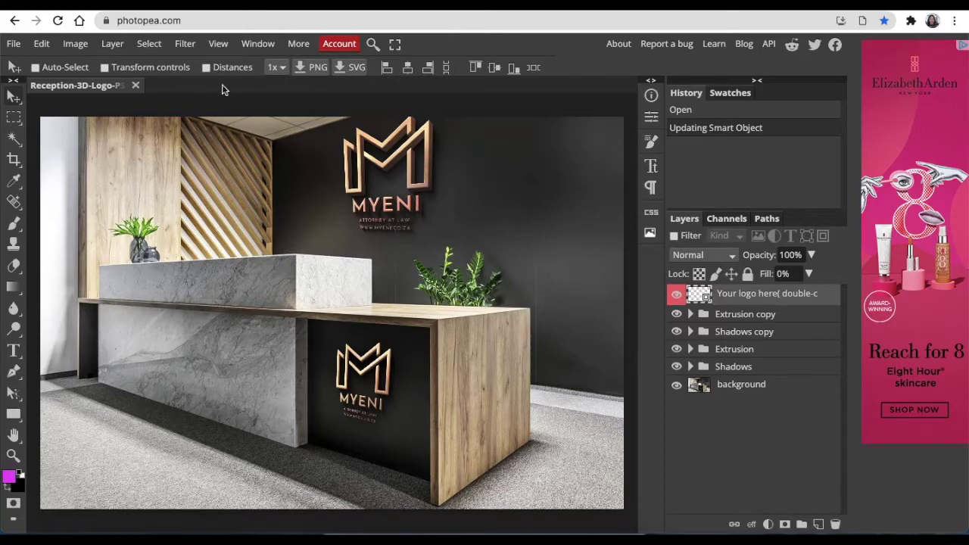
left_click(136, 86)
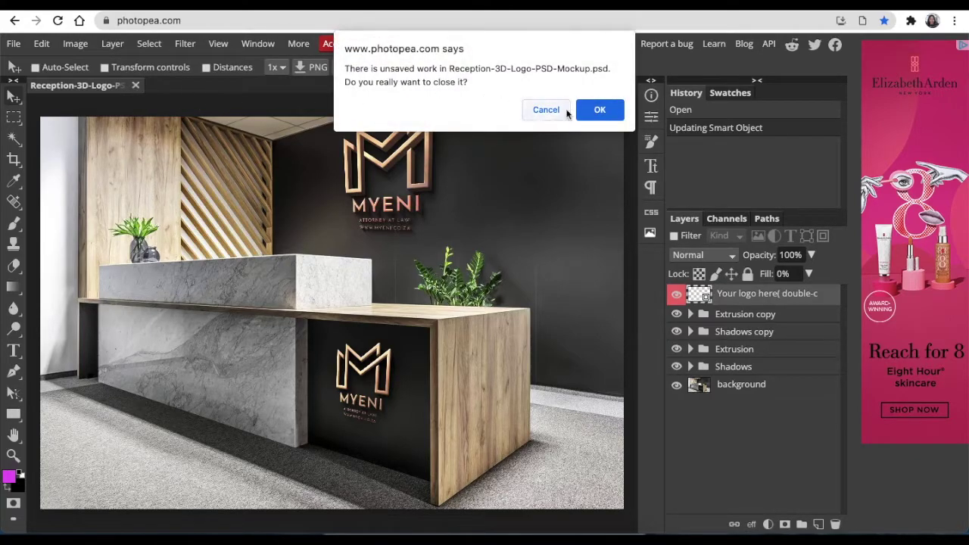
left_click(589, 112)
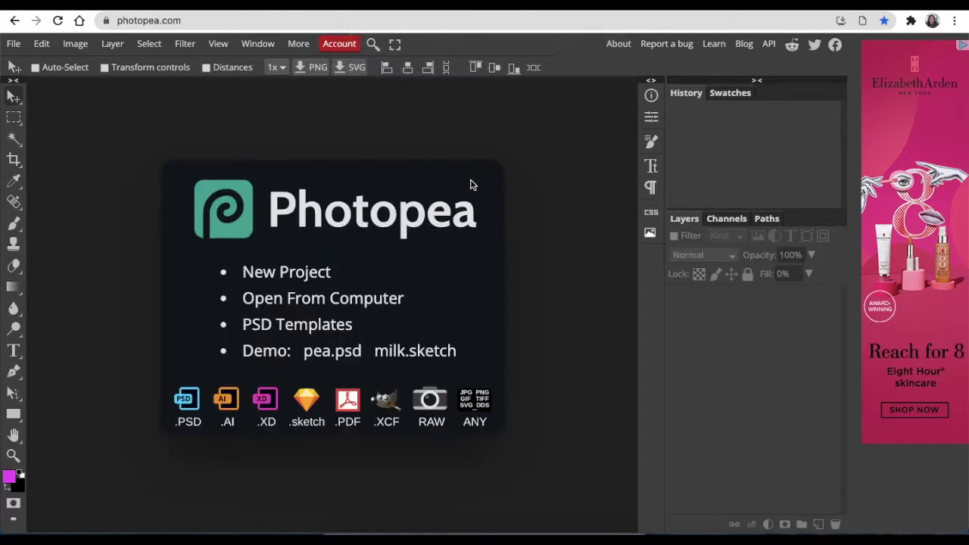
Step: Open Shop Sign Mockup.psd from the Desktop
left_click(333, 298)
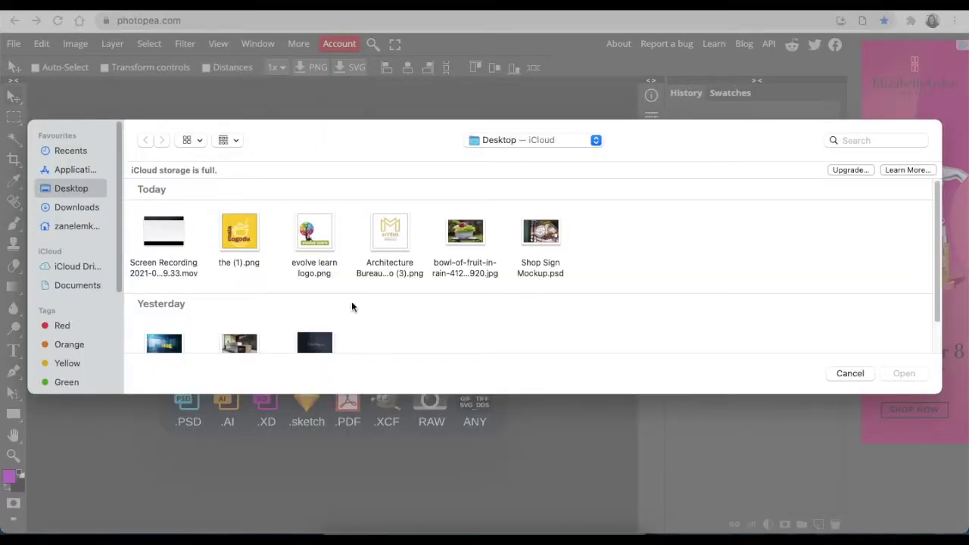
left_click(89, 227)
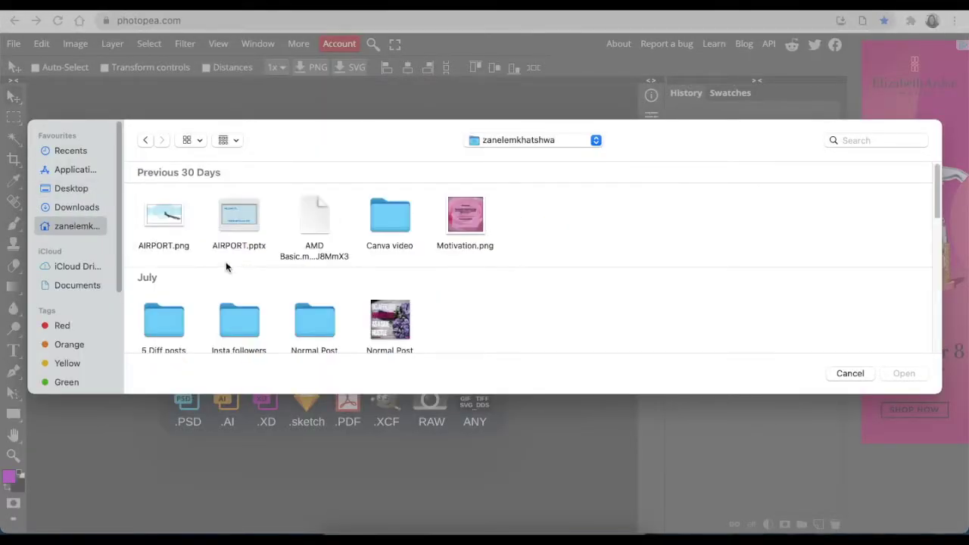
left_click(74, 188)
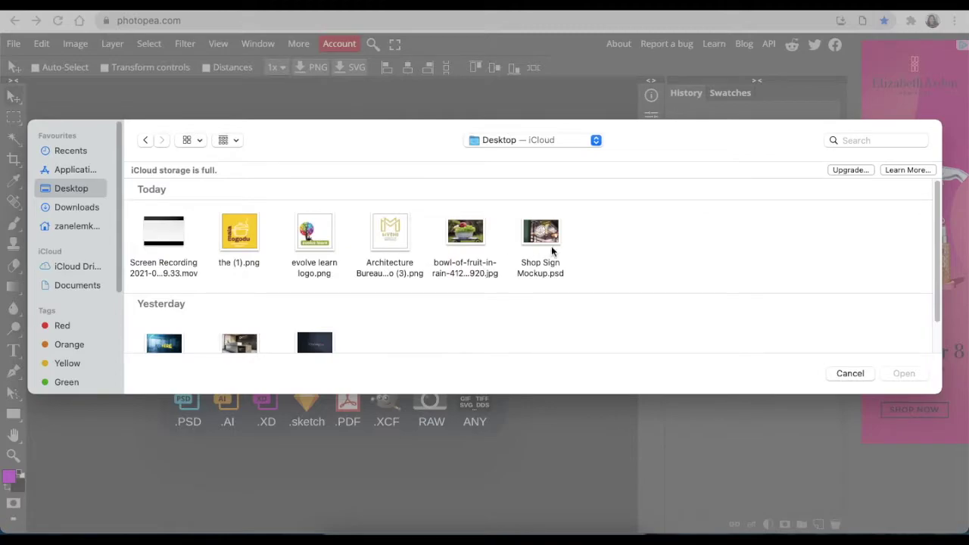
left_click(548, 269)
left_click(901, 373)
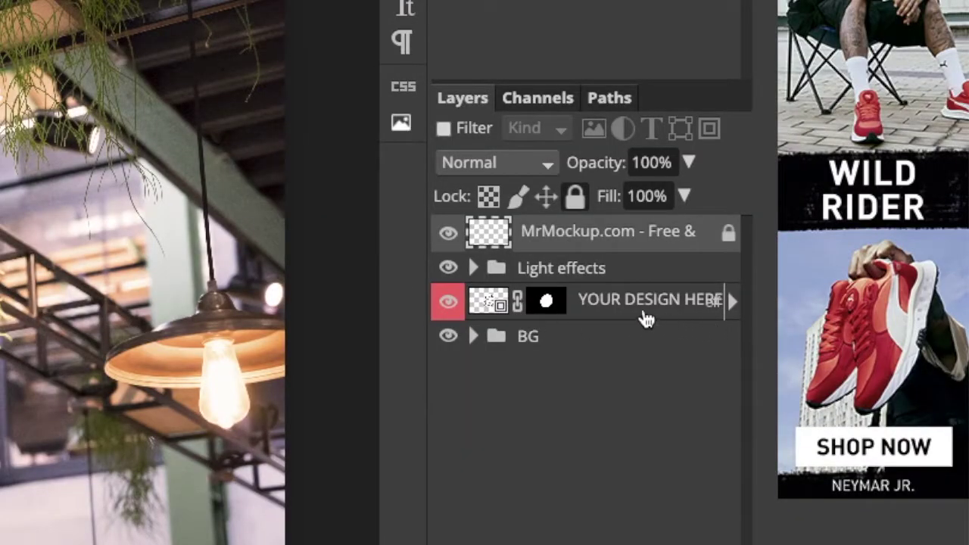
Step: Open the YOUR DESIGN HERE smart object and hide the Morning Sun Logo layer
left_click(488, 305)
double_click(489, 305)
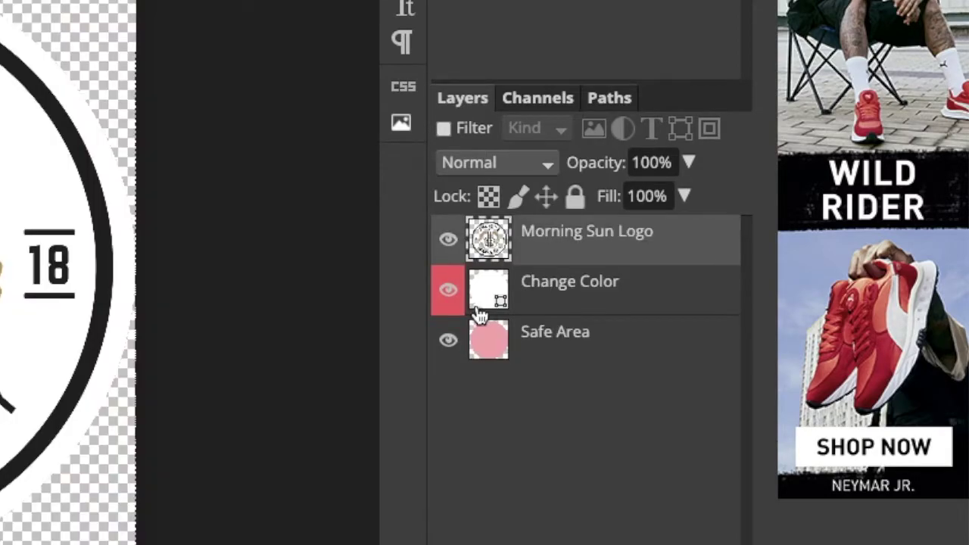
left_click(449, 241)
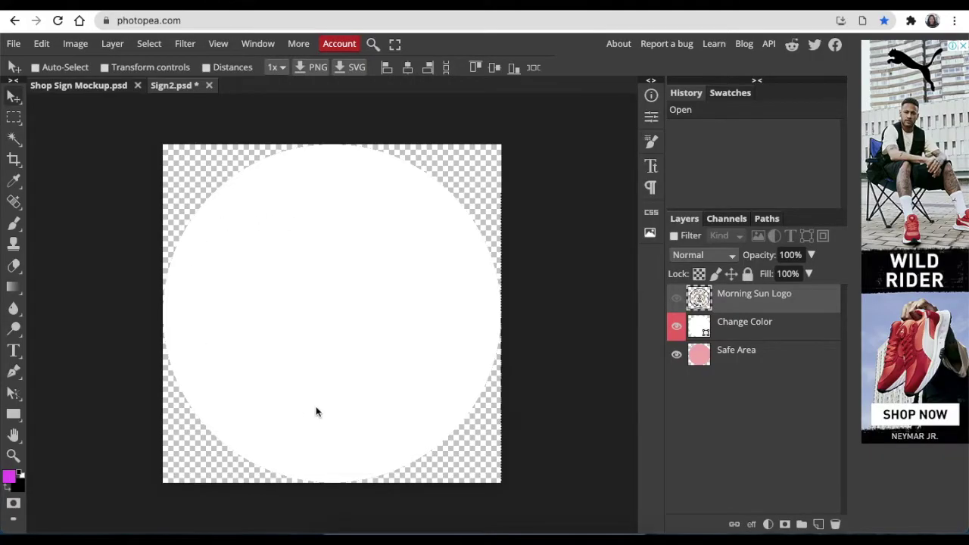
Step: Place the mala mogodu logo (1).png, scale it to 402% to fill the canvas, and save the smart object
left_click(12, 43)
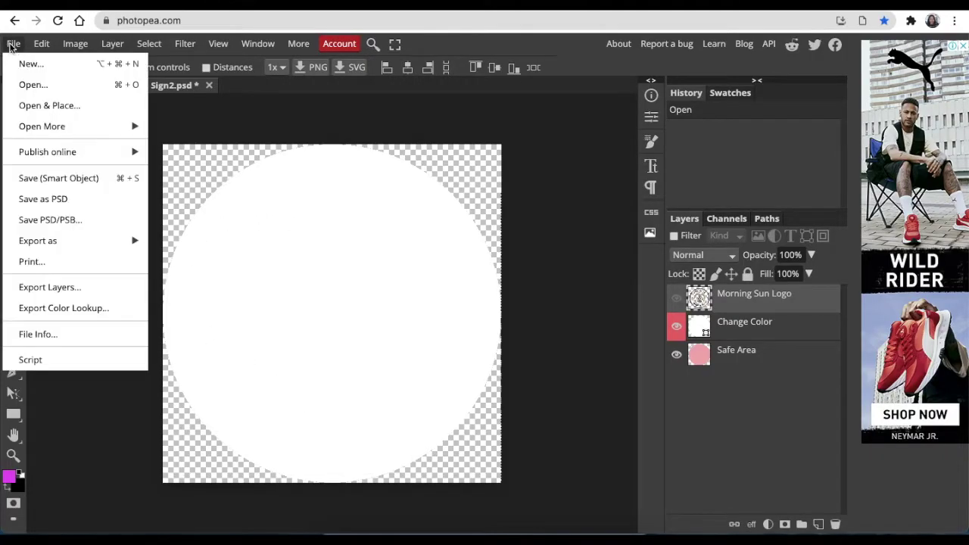
left_click(64, 112)
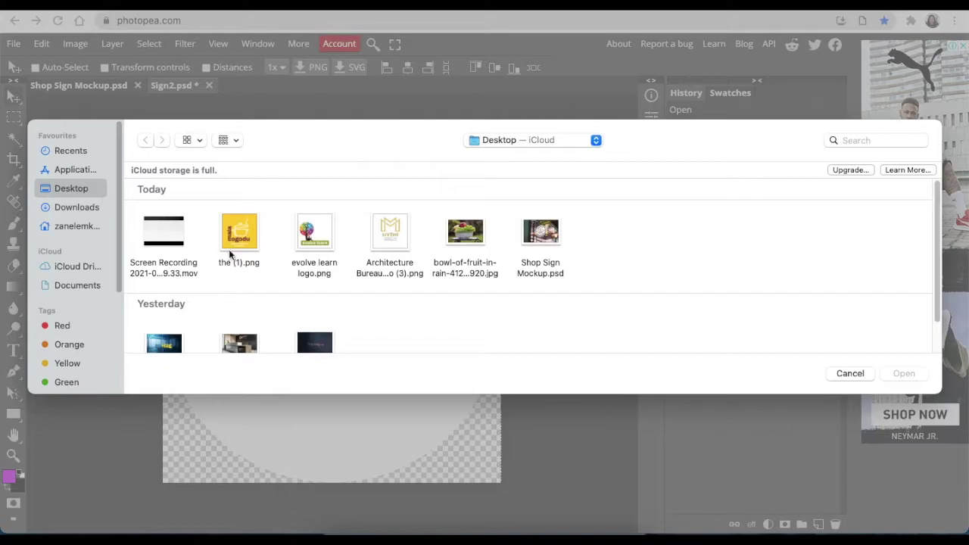
left_click(229, 248)
left_click(904, 374)
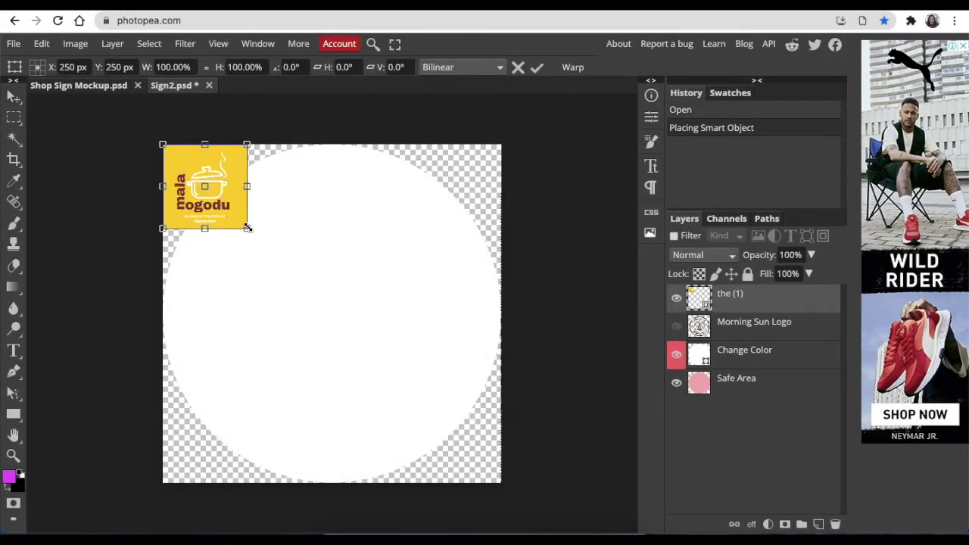
left_click_drag(247, 228, 501, 481)
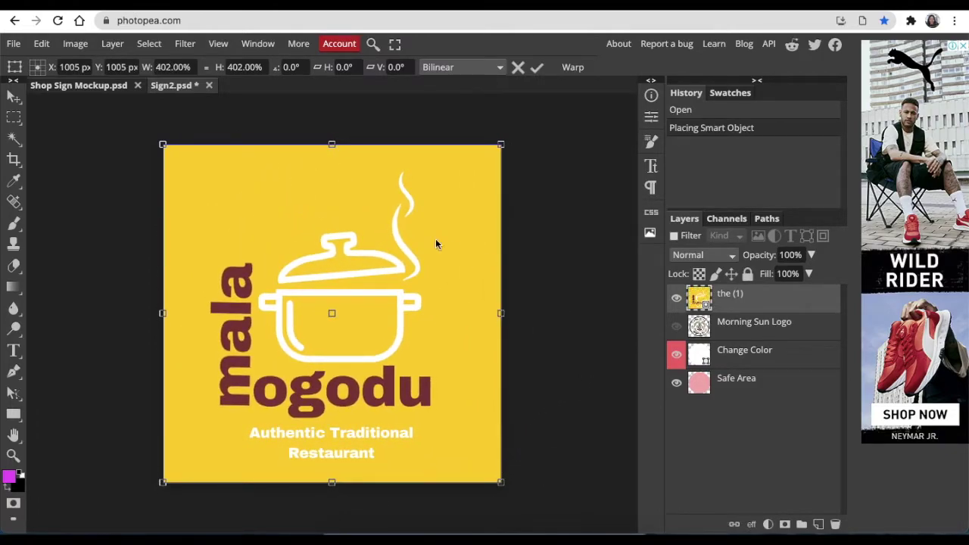
left_click(13, 43)
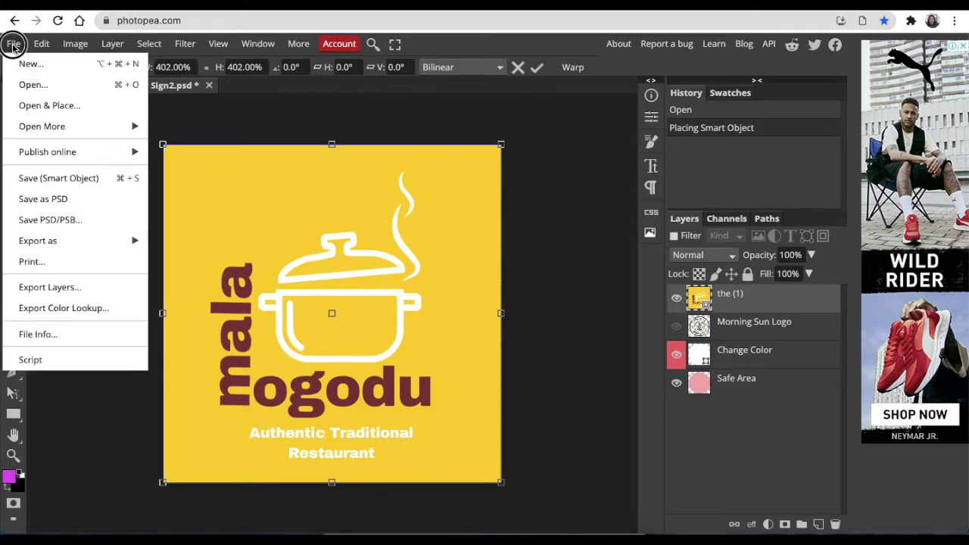
left_click(45, 180)
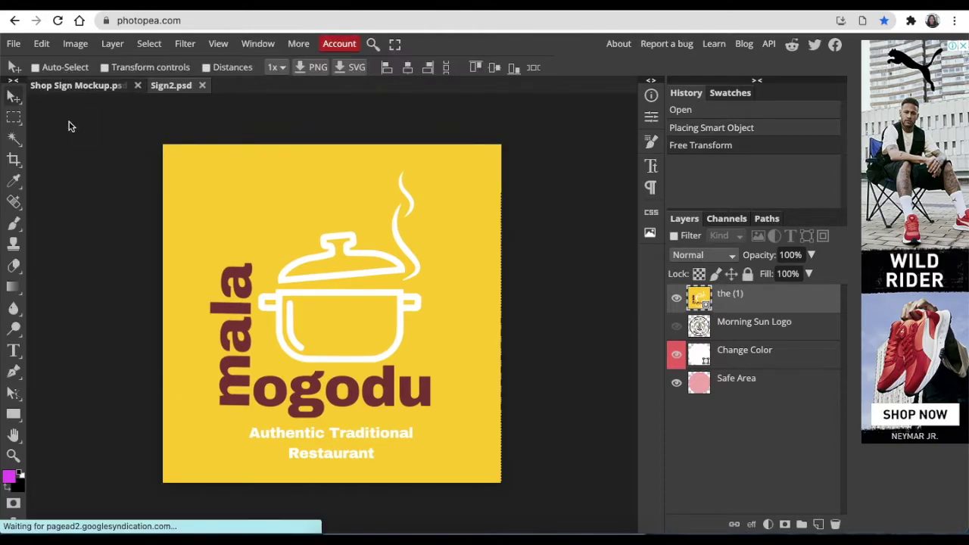